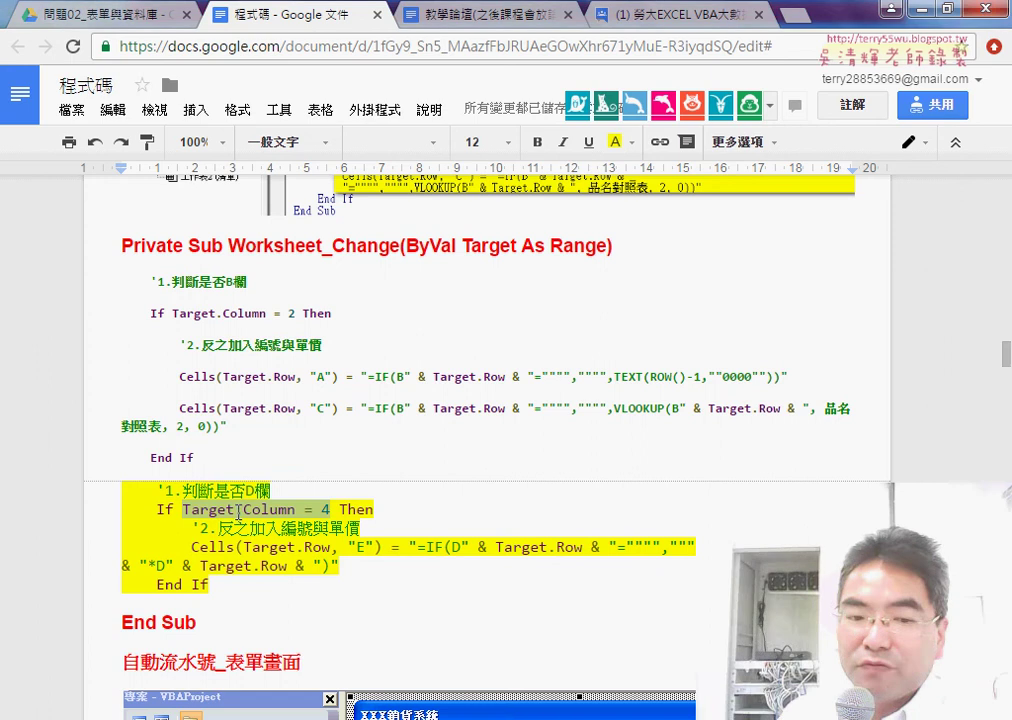
In the VBA notes, highlight the Column check and the TEXT(ROW()-1,"0000") serial-number formula for column A.
{"action": "left_click", "coordinate": [275, 510]}
{"action": "left_click_drag", "start_coordinate": [297, 510], "coordinate": [240, 510]}
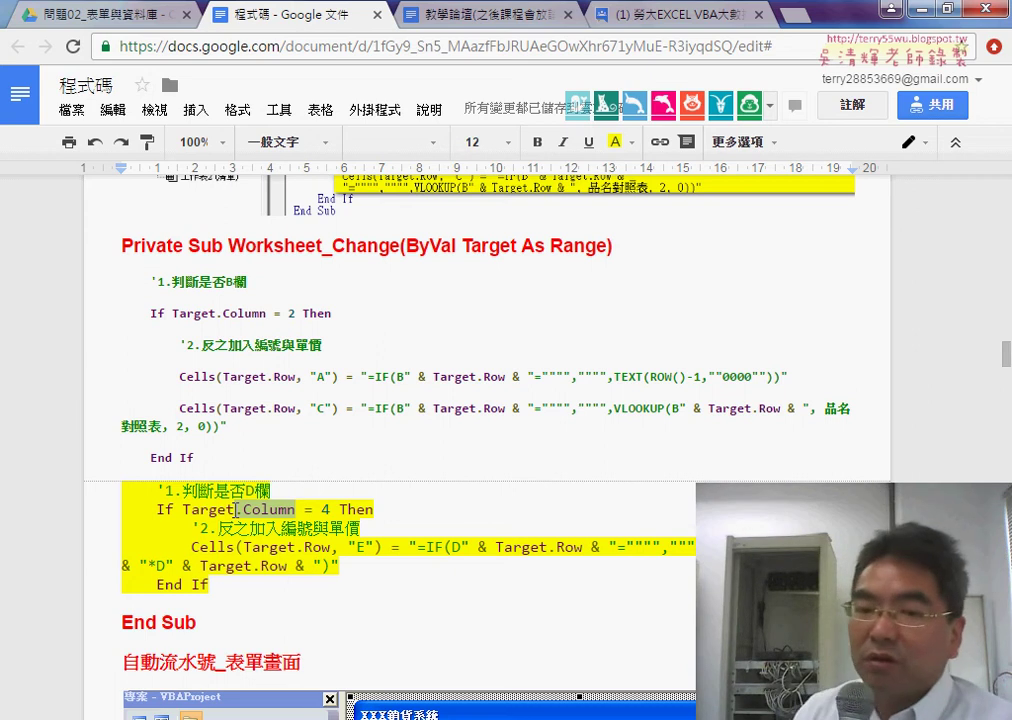
{"action": "mouse_move", "coordinate": [368, 376]}
{"action": "left_mouse_down"}
{"action": "mouse_move", "coordinate": [788, 376]}
{"action": "mouse_move", "coordinate": [769, 376]}
{"action": "left_mouse_up"}
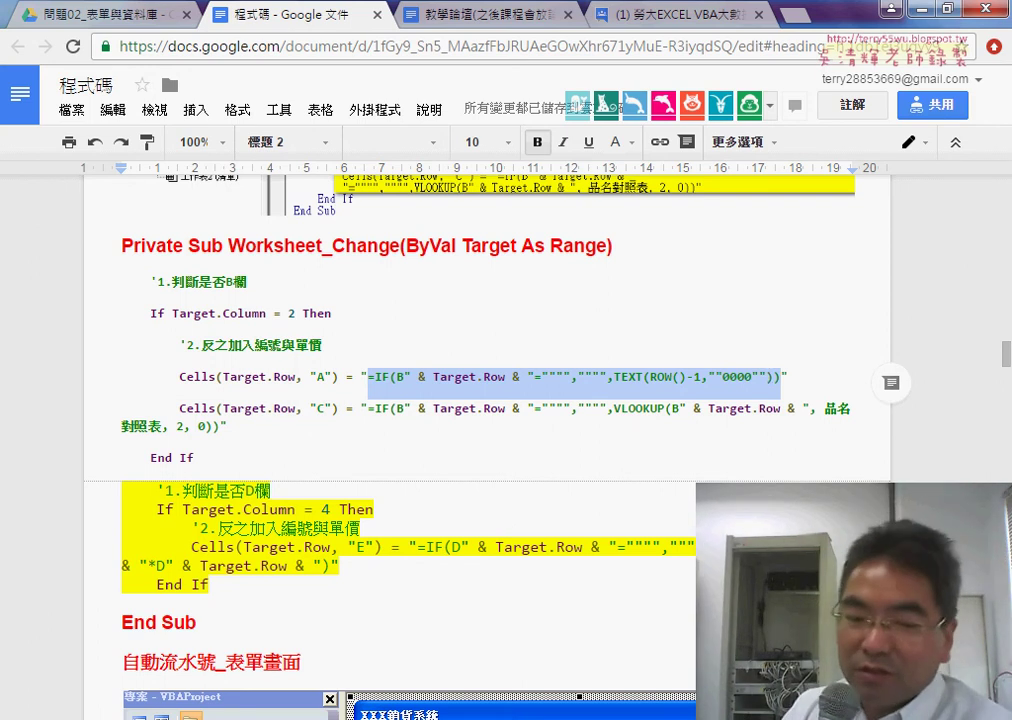
{"action": "left_click", "coordinate": [228, 668]}
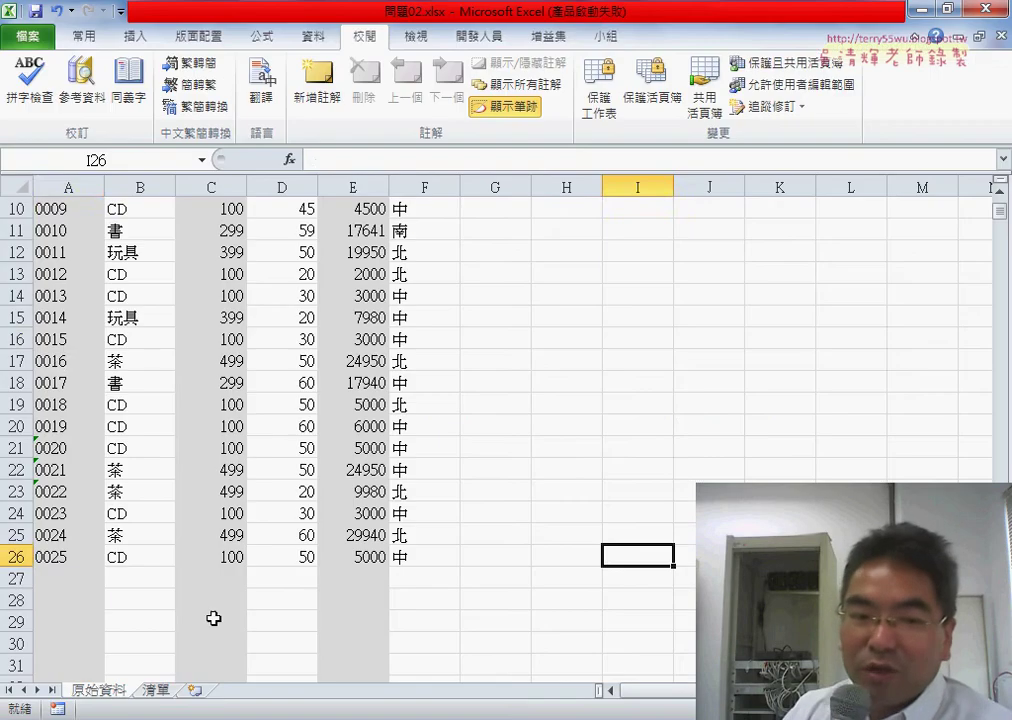
{"action": "left_click", "coordinate": [47, 340]}
{"action": "left_click", "coordinate": [62, 557]}
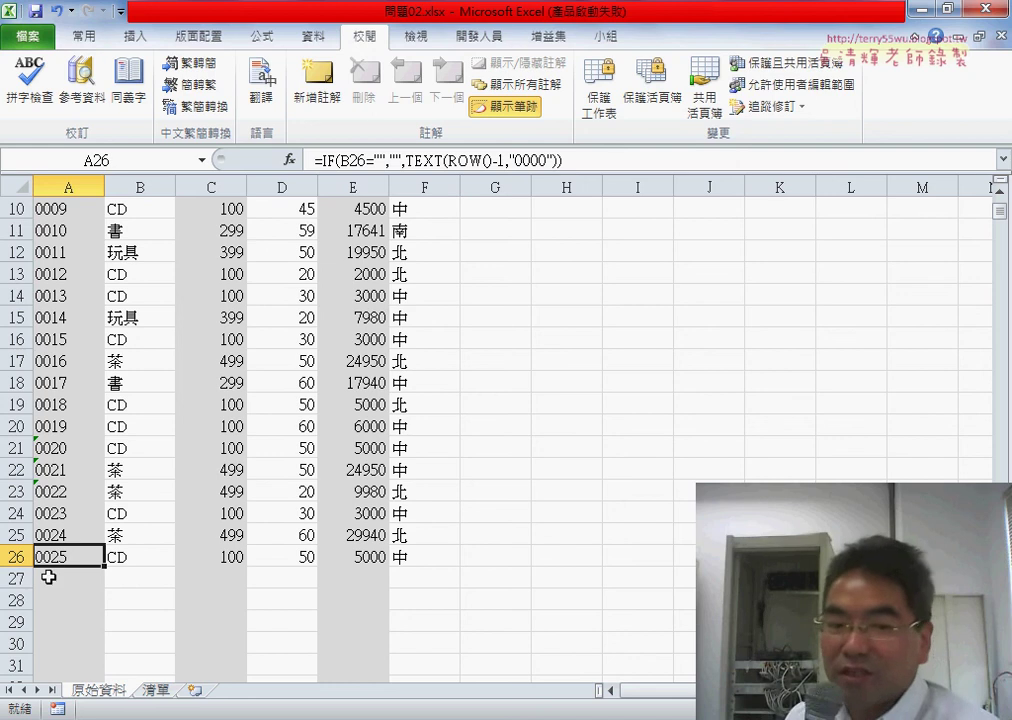
{"action": "left_click", "coordinate": [52, 575]}
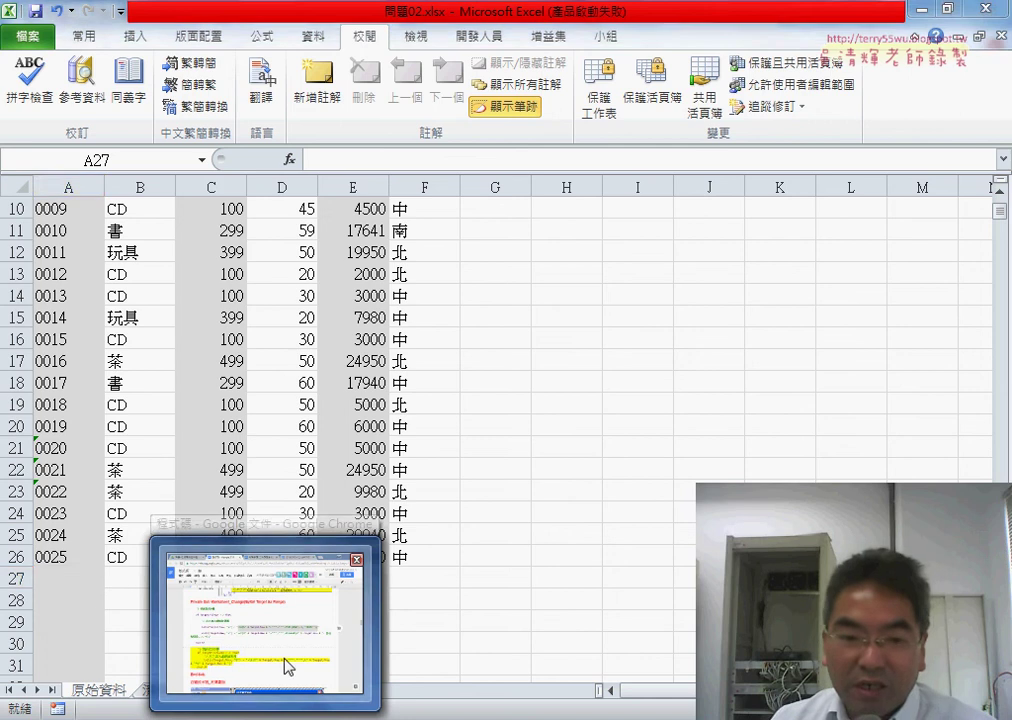
Return to the Google Docs code notes and scroll down to the XXX銷貨系統 form's cmdA_Click code.
{"action": "left_click", "coordinate": [225, 520]}
{"action": "scroll", "coordinate": [458, 459], "scroll_direction": "down", "scroll_amount": 4}
{"action": "scroll", "coordinate": [458, 459], "scroll_direction": "down", "scroll_amount": 2}
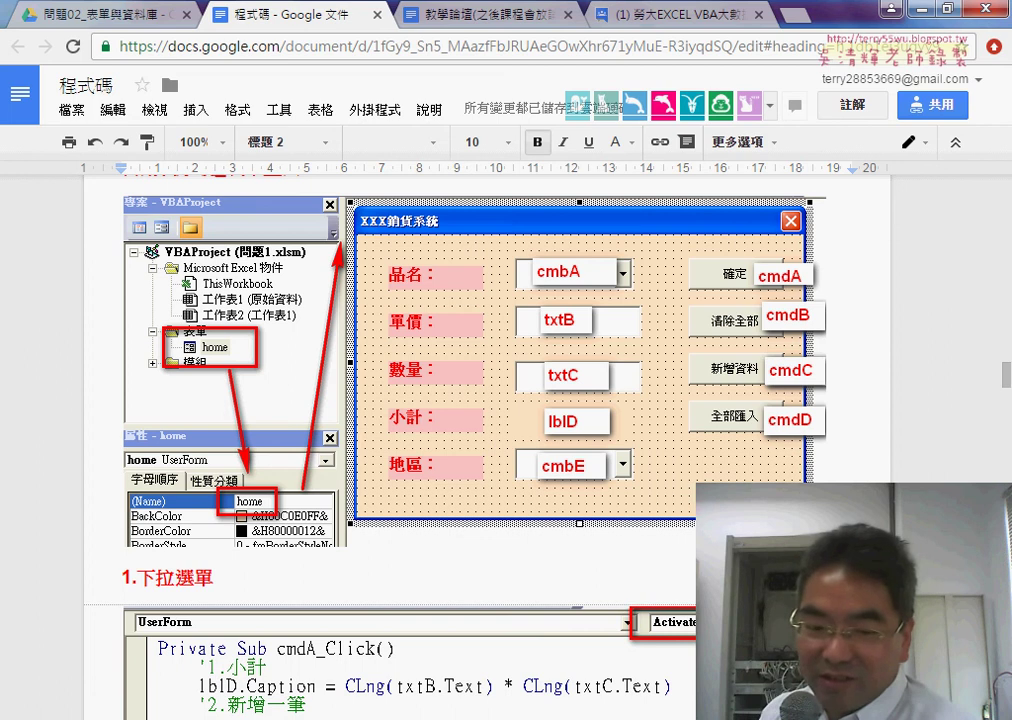
Back in Excel, choose 茶 in cell B27 so serial 0026 and price 499 fill in automatically.
{"action": "left_click", "coordinate": [260, 673]}
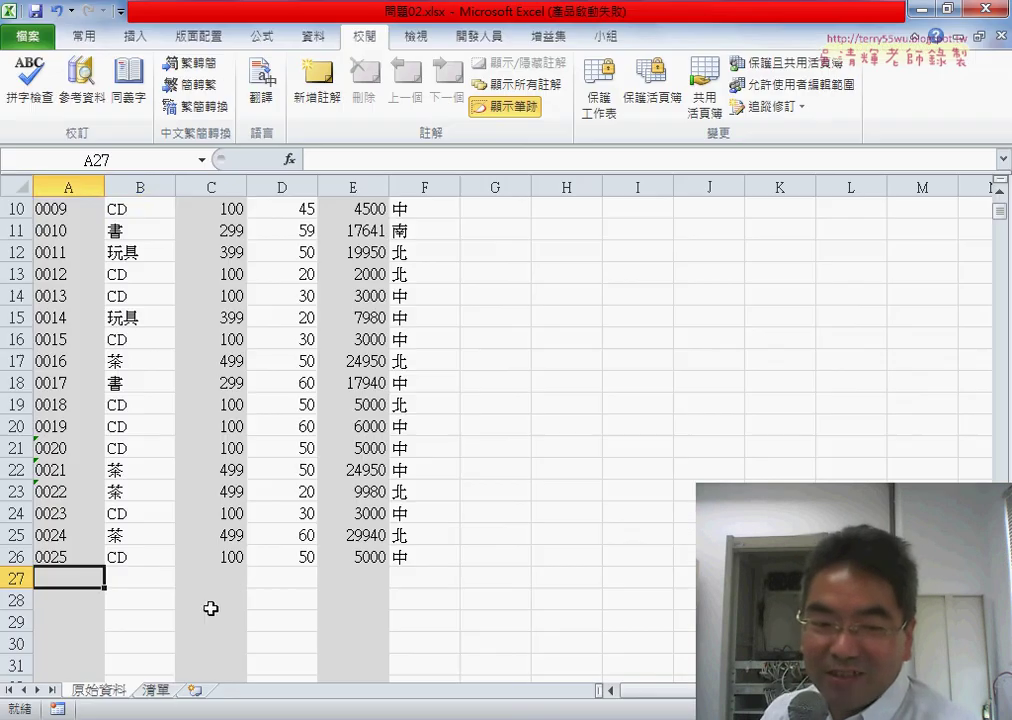
{"action": "left_click", "coordinate": [184, 578]}
{"action": "left_click", "coordinate": [160, 626]}
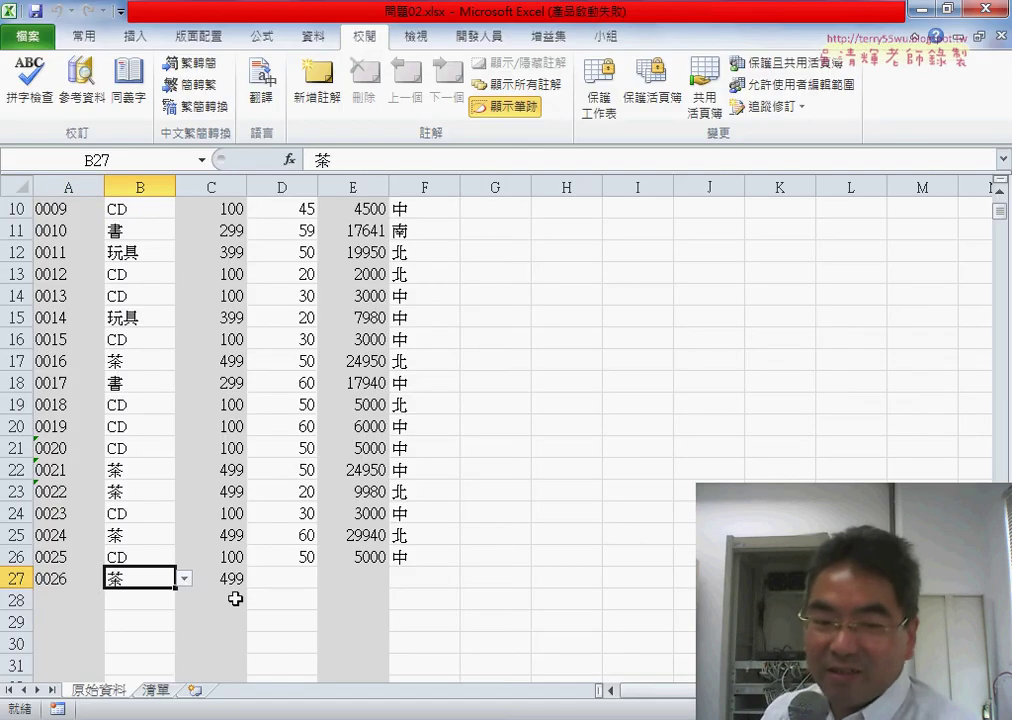
{"action": "left_click", "coordinate": [293, 576]}
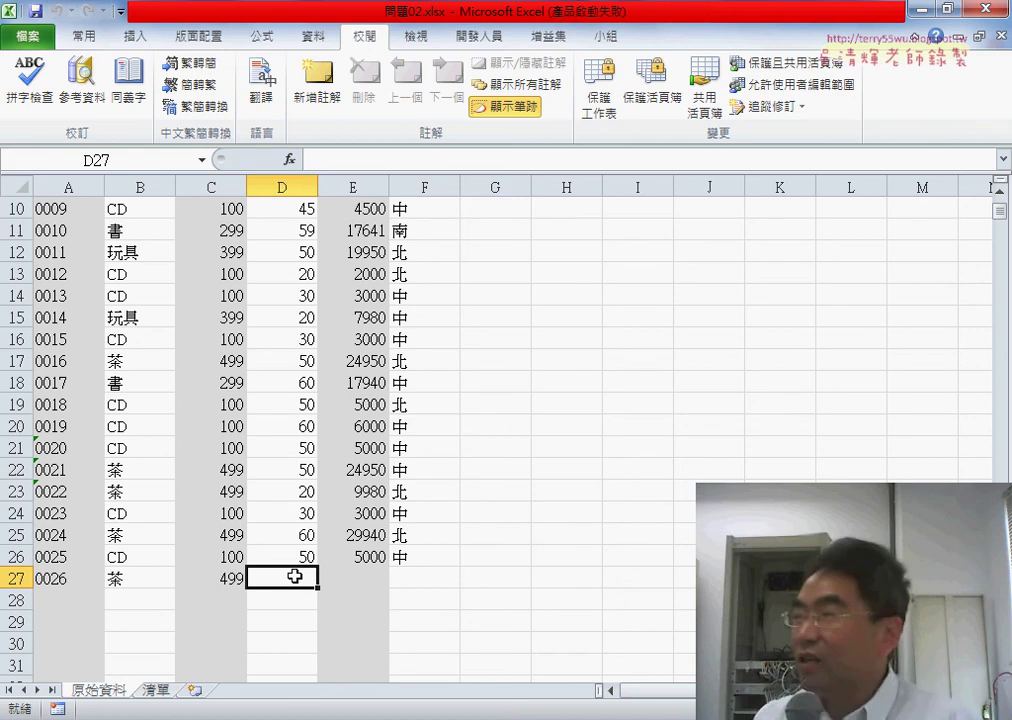
Scroll the 原始資料 sheet down and back up to review the entries through serial 0026.
{"action": "scroll", "coordinate": [295, 675], "scroll_direction": "down", "scroll_amount": 3}
{"action": "scroll", "coordinate": [292, 670], "scroll_direction": "down", "scroll_amount": 3}
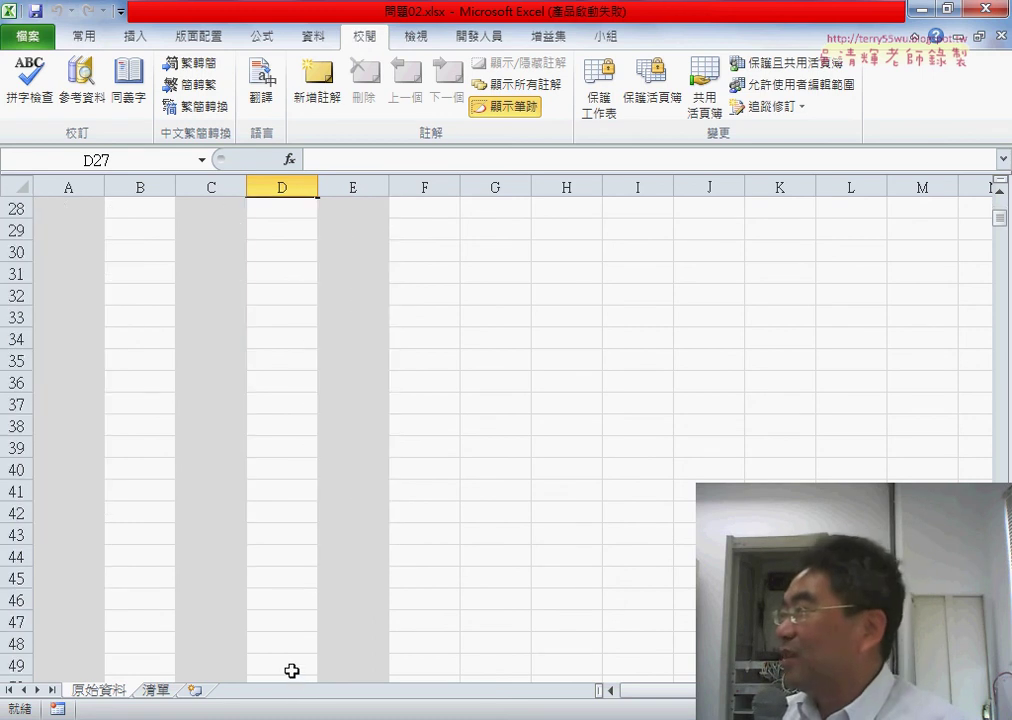
{"action": "scroll", "coordinate": [291, 670], "scroll_direction": "up", "scroll_amount": 4}
{"action": "scroll", "coordinate": [291, 670], "scroll_direction": "up", "scroll_amount": 5}
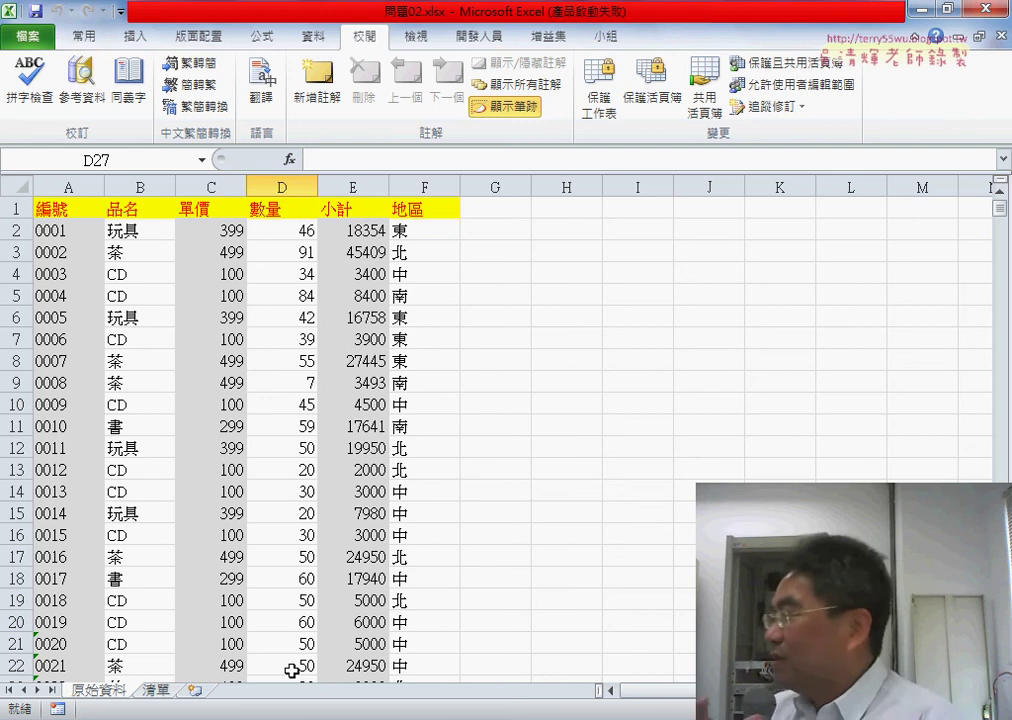